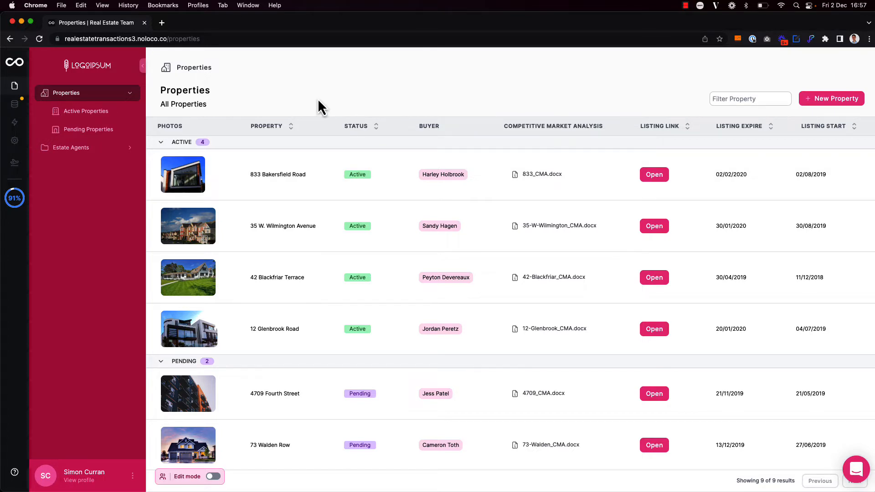
Step: Turn on edit mode for the Properties page with the Super+E shortcut
key(super+e)
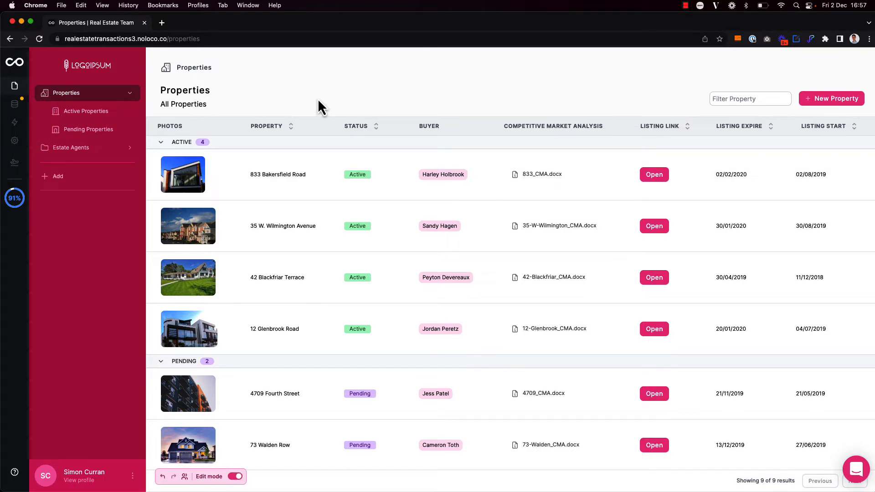
Step: Change the Properties collection's Display layout from table to Split View
click(318, 99)
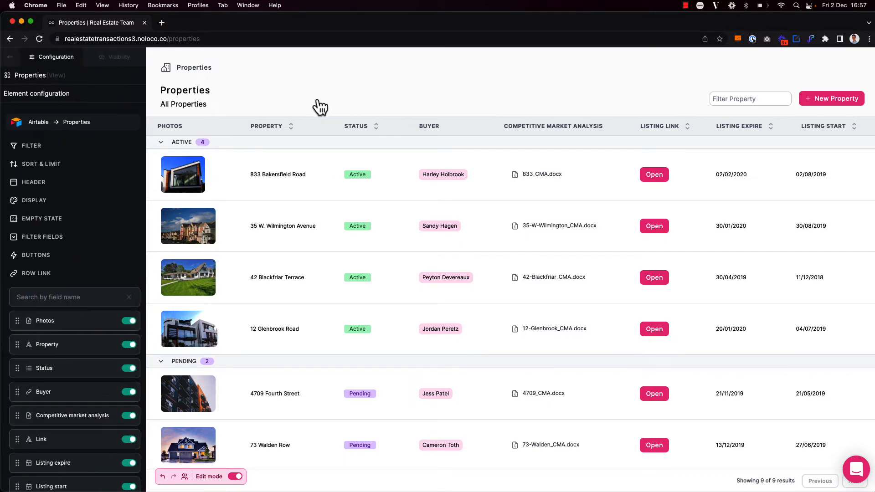
click(37, 201)
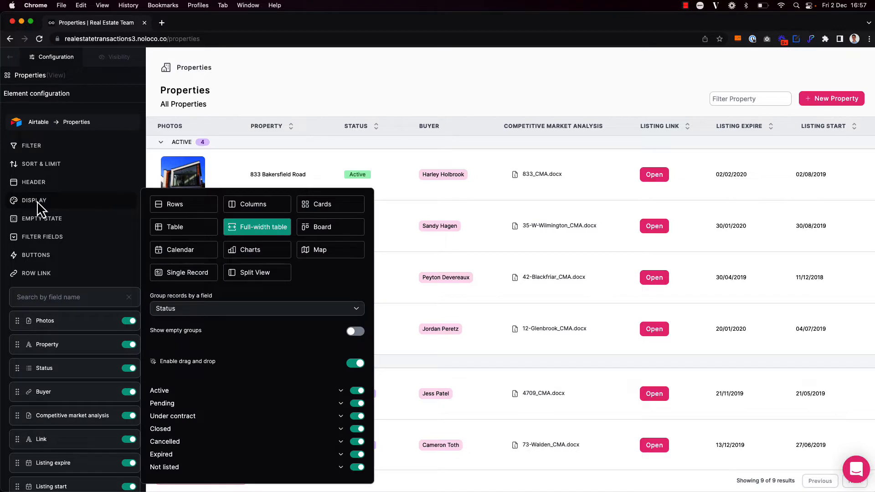
click(269, 276)
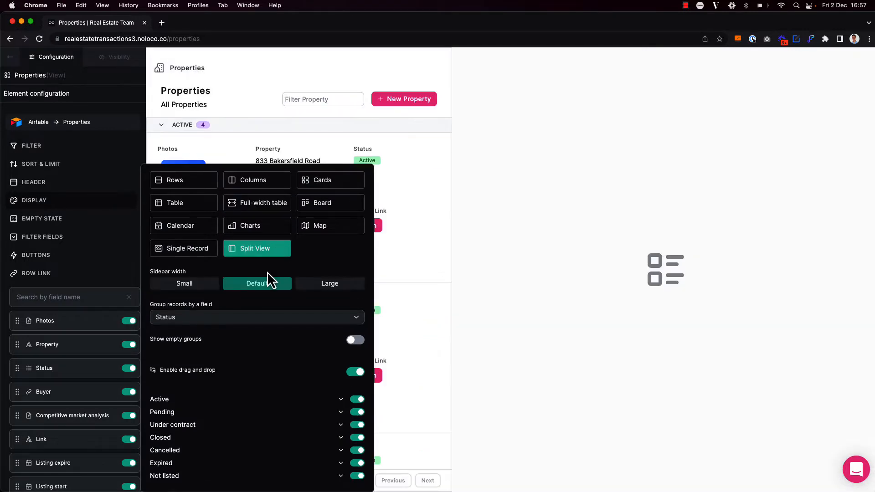
click(282, 80)
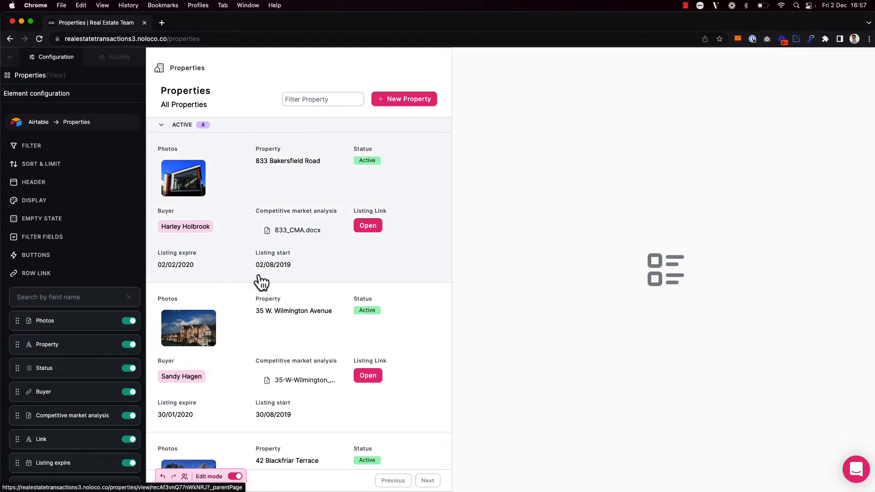
click(40, 201)
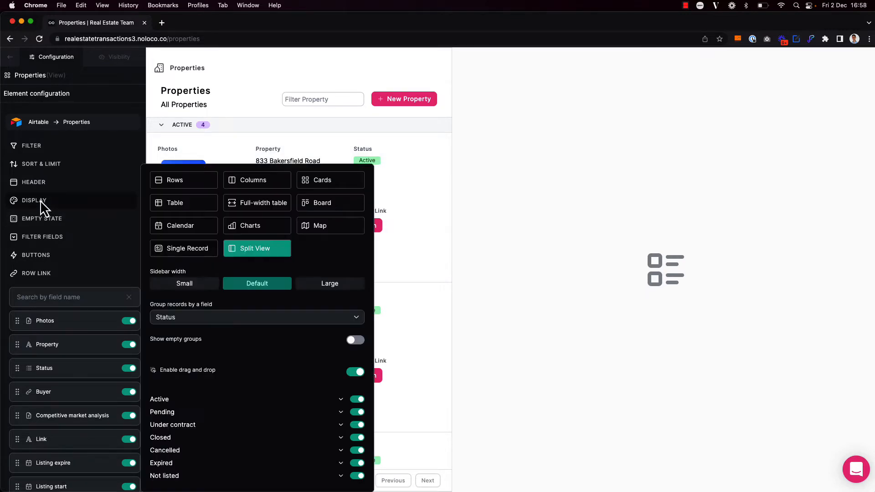
click(177, 287)
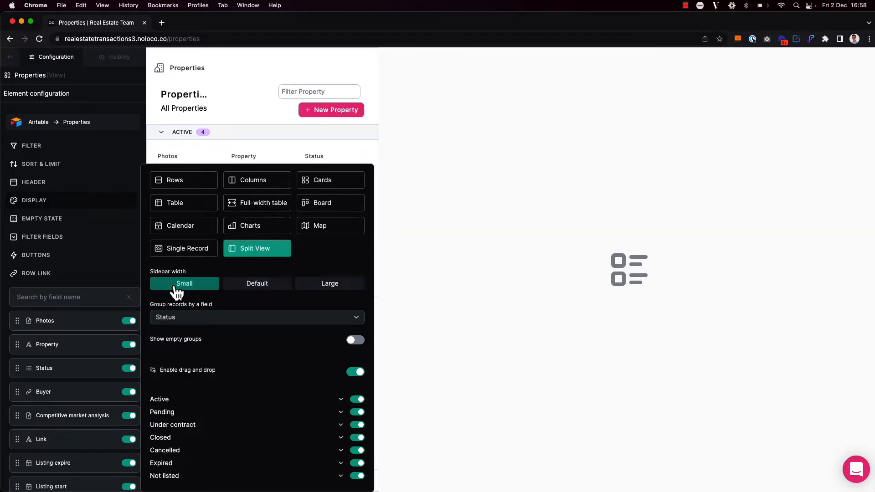
click(268, 295)
click(330, 293)
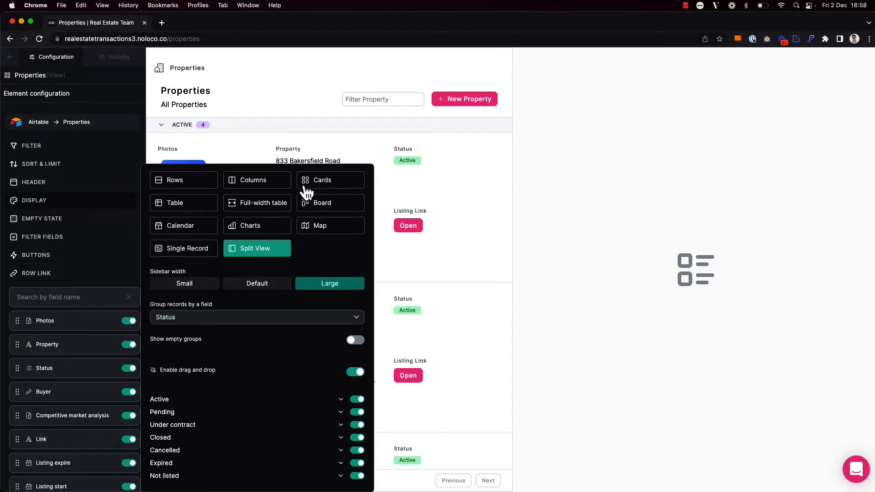
click(295, 109)
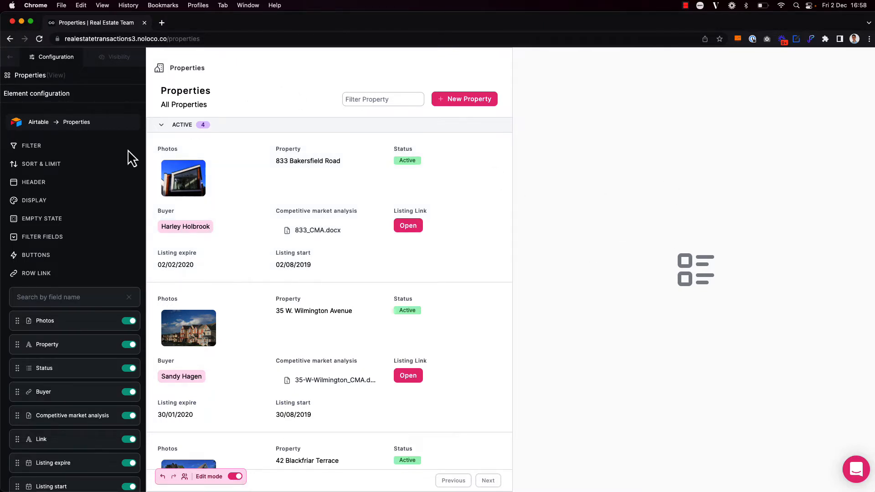
click(37, 201)
click(240, 284)
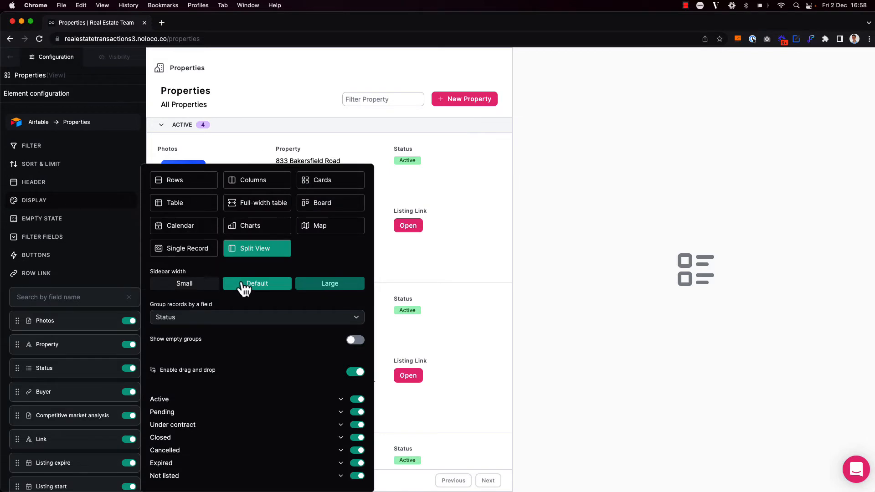
click(251, 76)
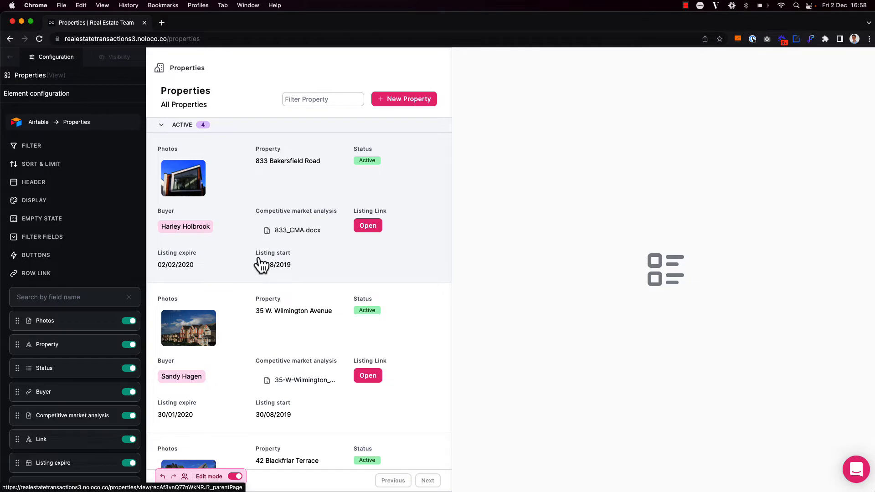
scroll(66, 457, down, 2)
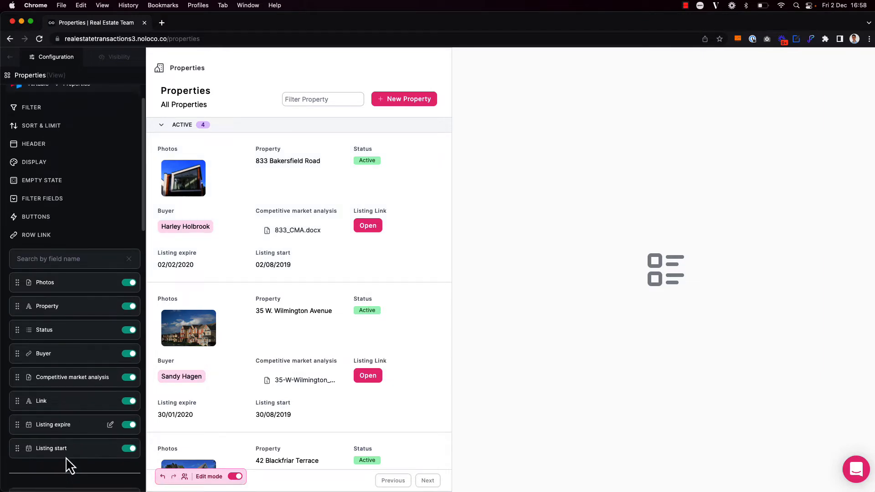
Step: Switch off the Competitive market analysis, Buyer and Link toggles in the card field list
click(129, 371)
click(129, 348)
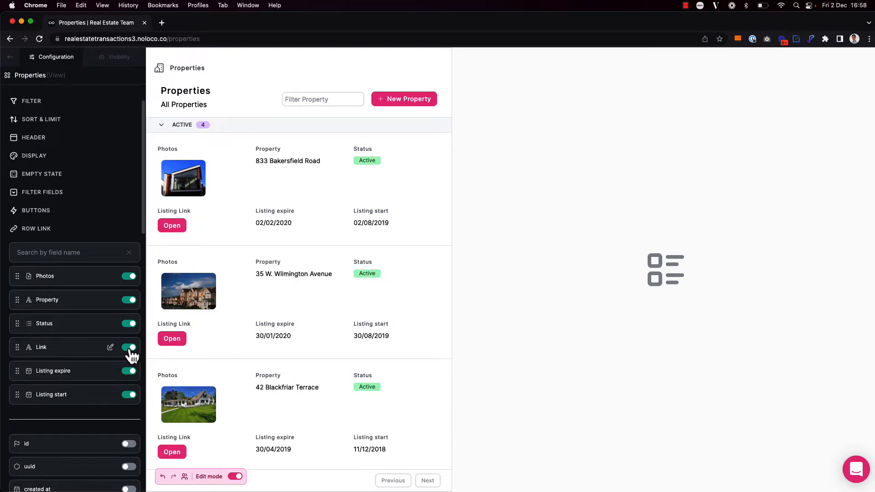
click(129, 347)
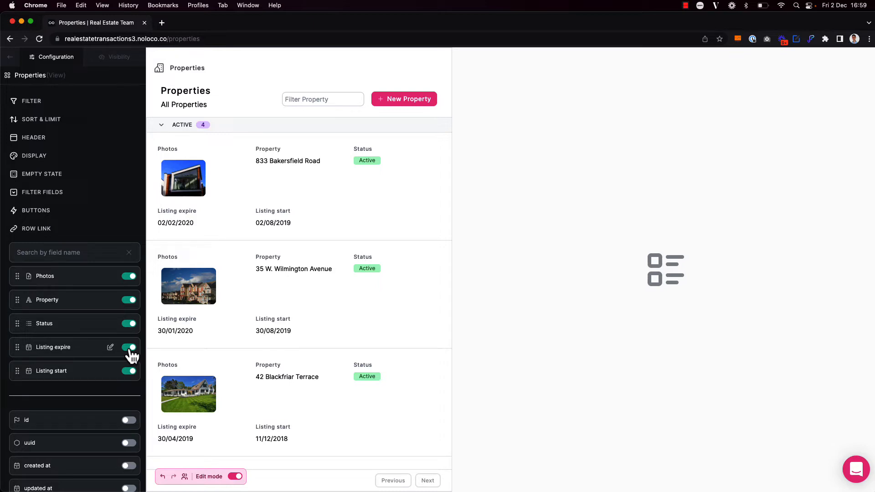
Step: Set the Property field's width to 66%
click(111, 302)
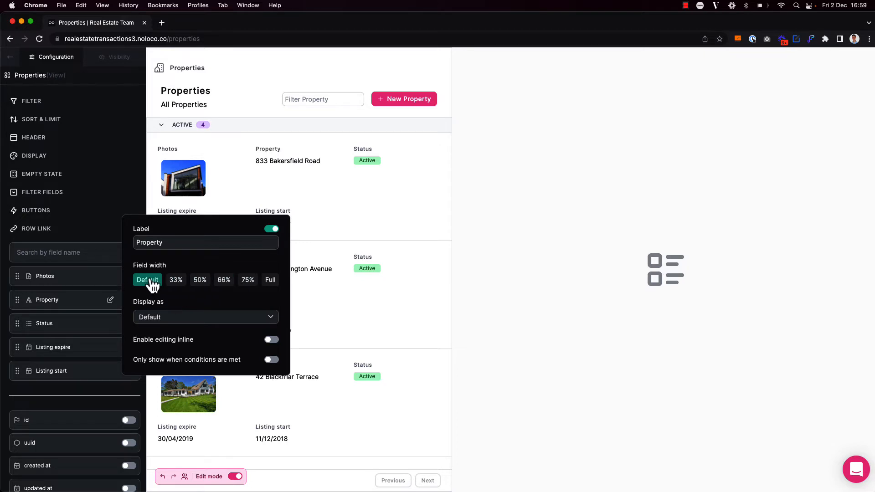
click(200, 286)
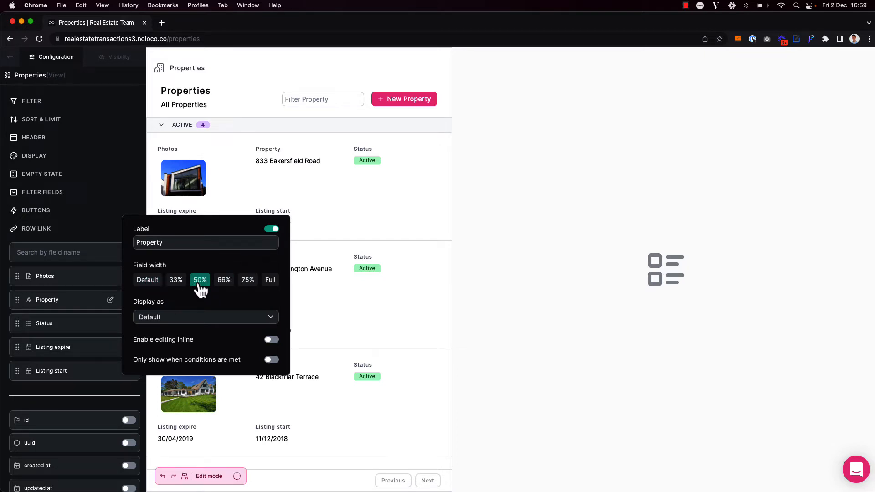
click(250, 287)
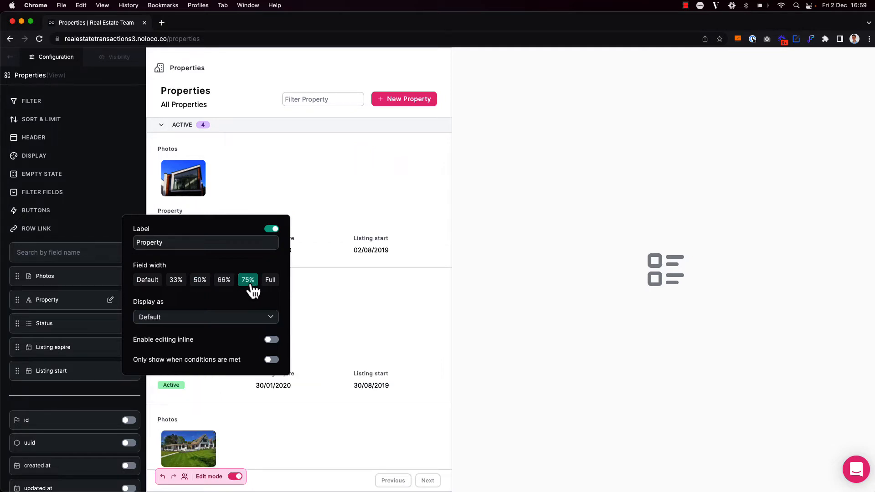
click(230, 287)
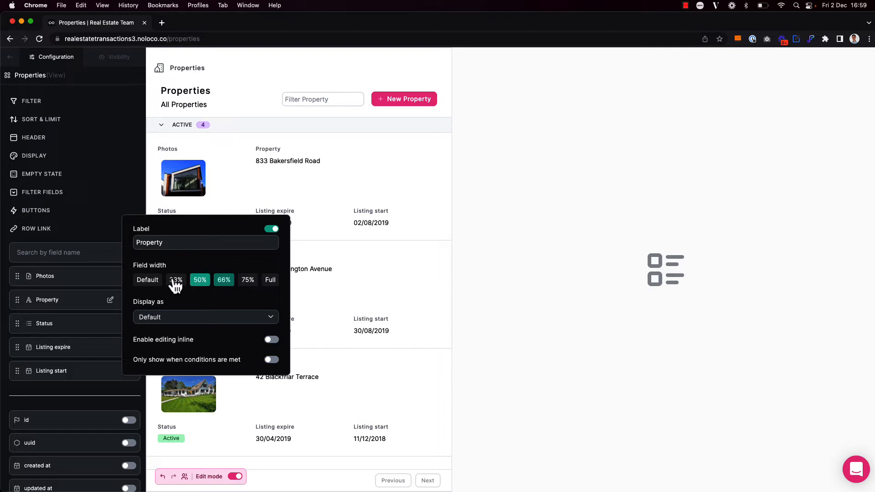
click(109, 282)
Step: Set the Photos field's width to 33%
click(111, 277)
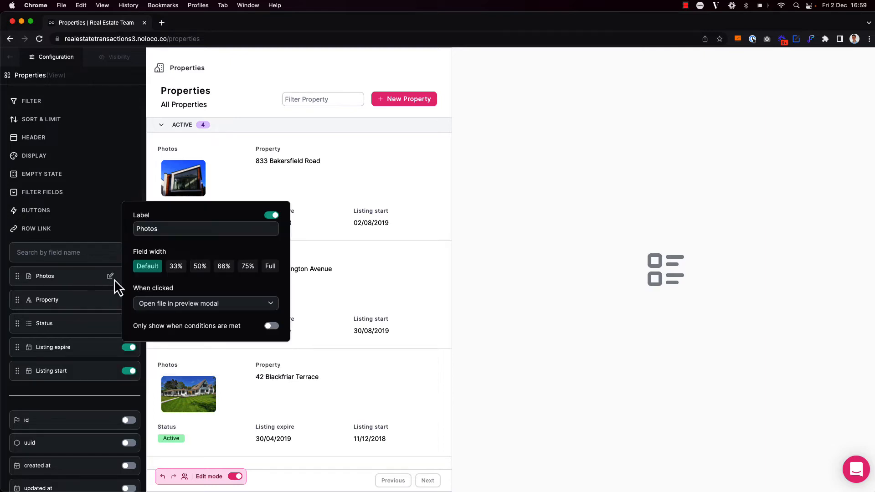
click(177, 271)
click(253, 84)
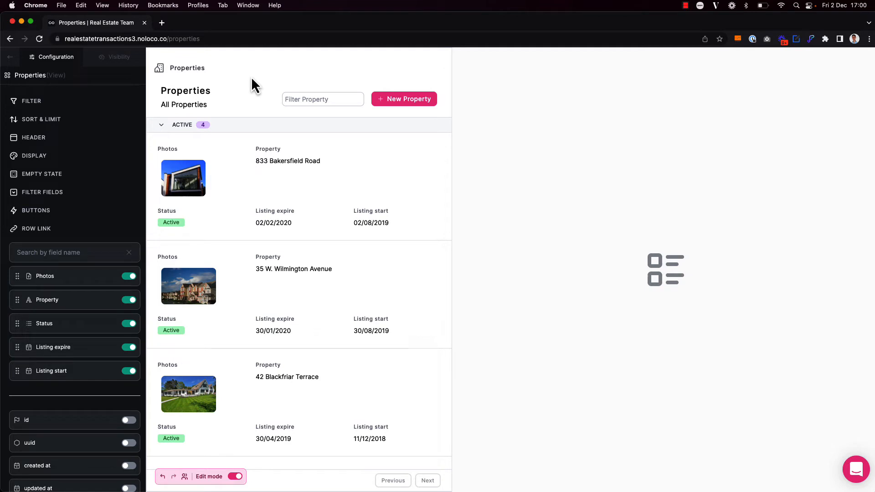
Step: Keep the split list grouped by Status in the Display options
click(36, 156)
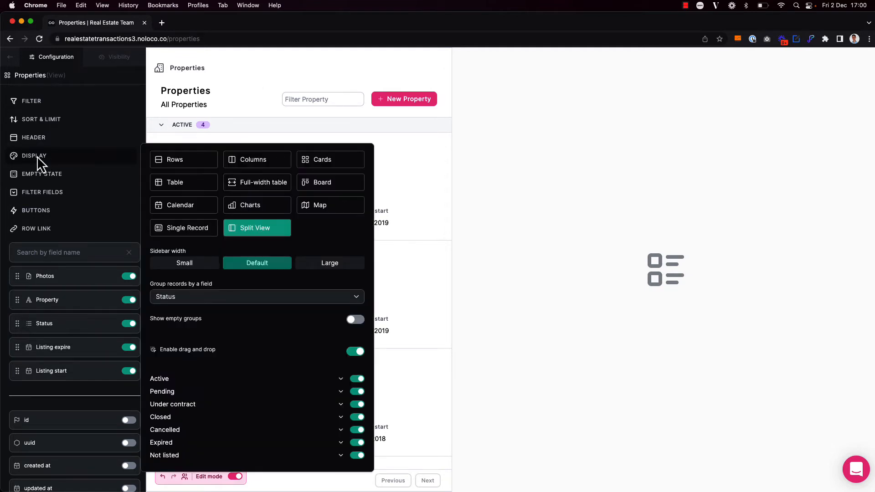
click(206, 300)
click(205, 299)
click(263, 98)
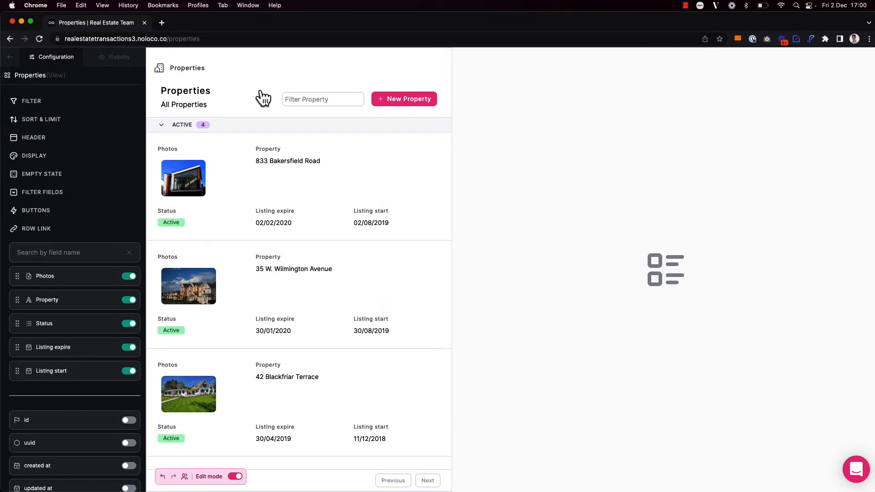
Step: Hide the Status field from the property cards and exit edit mode
scroll(234, 328, down, 8)
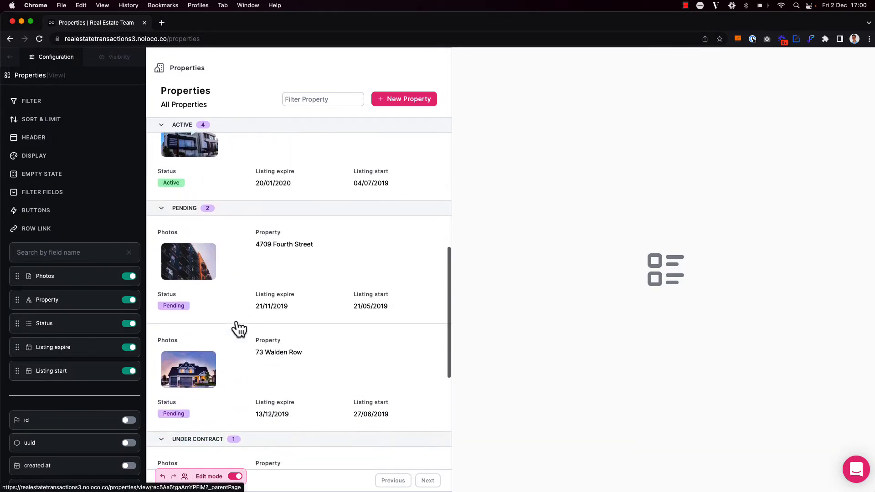
scroll(239, 334, down, 5)
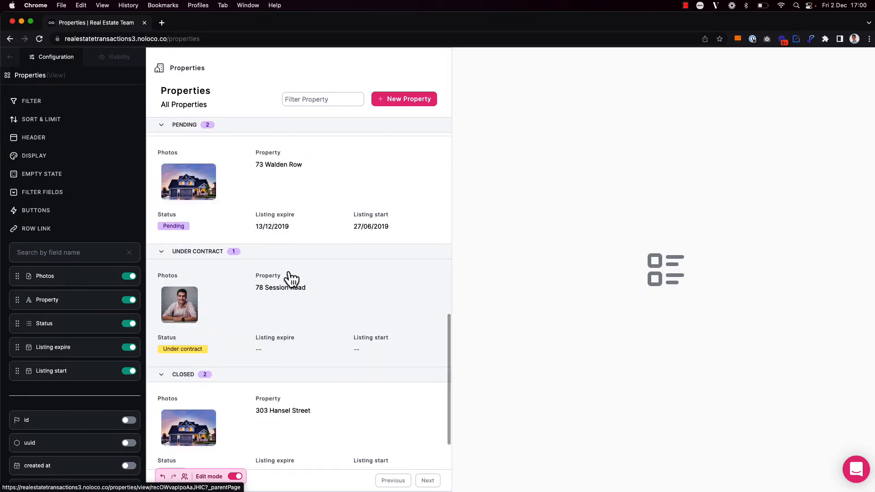
scroll(290, 278, up, 10)
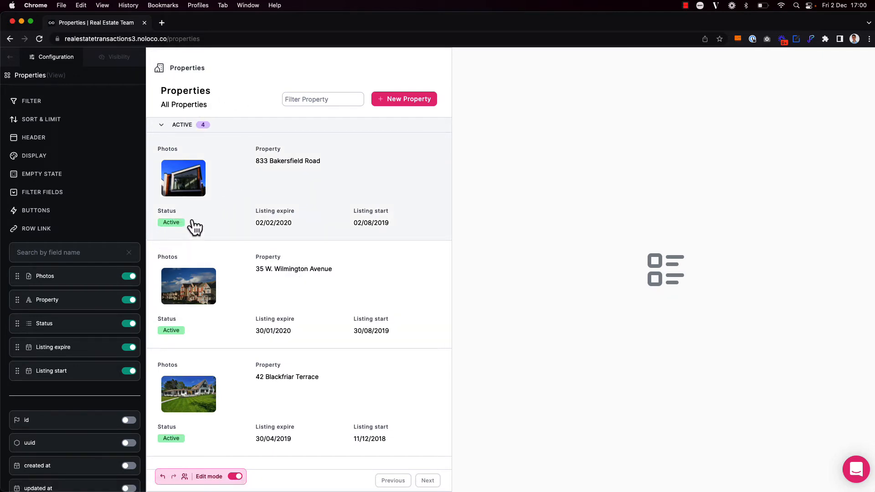
click(129, 325)
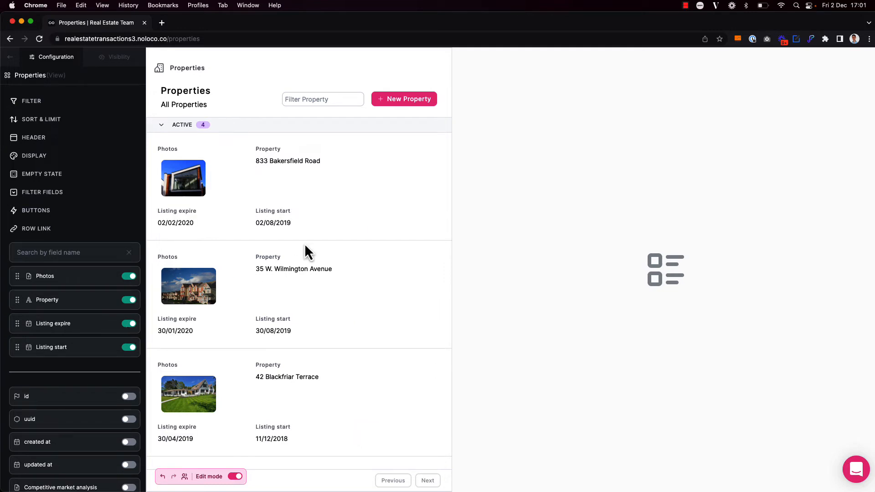
key(super+e)
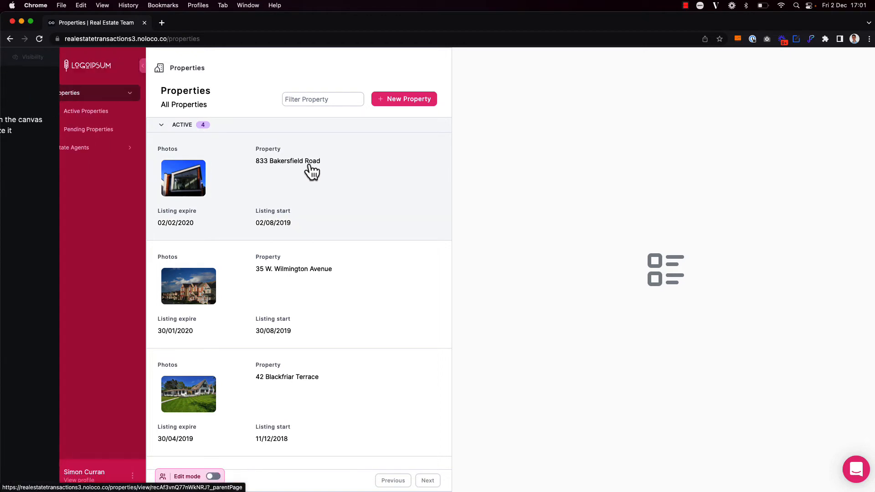
click(364, 183)
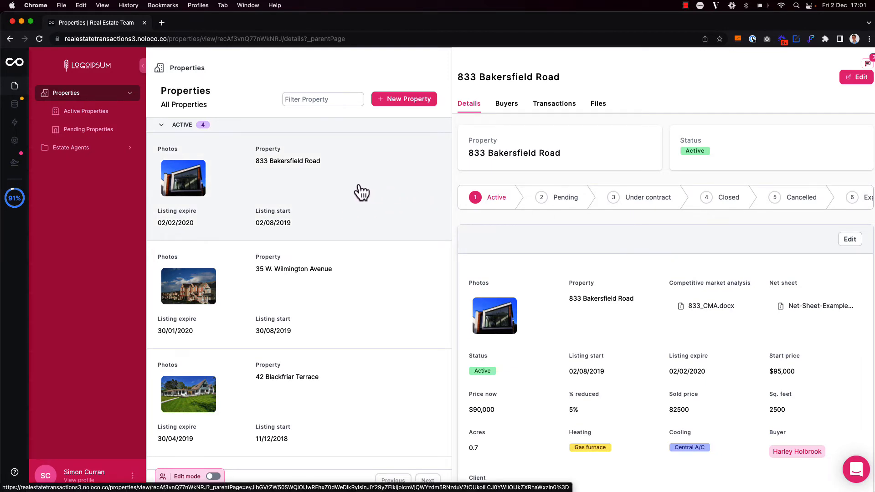
click(381, 292)
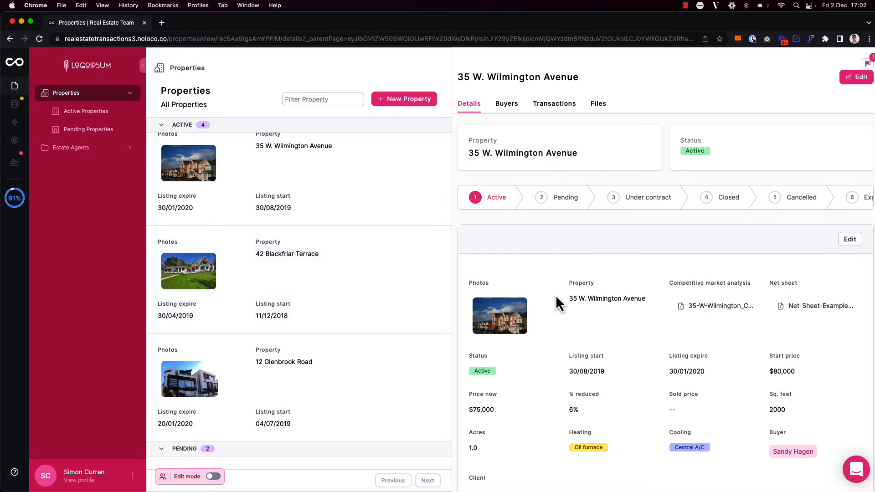
click(399, 276)
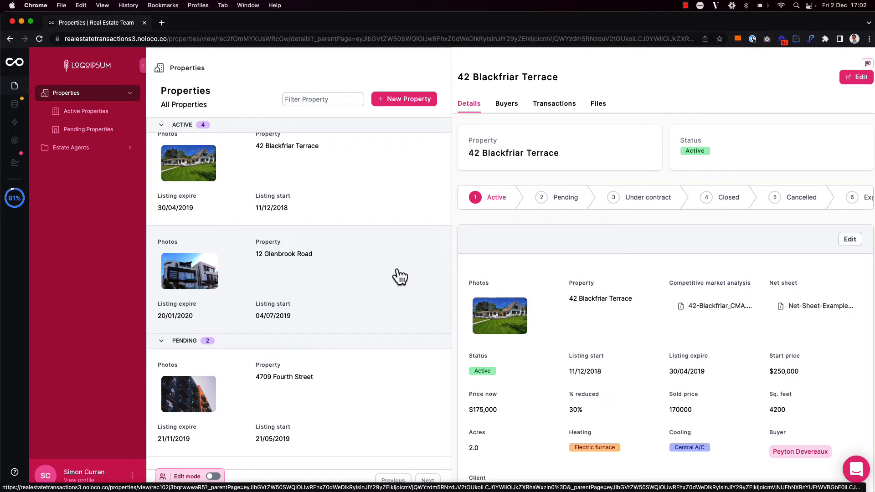
scroll(399, 274, up, 5)
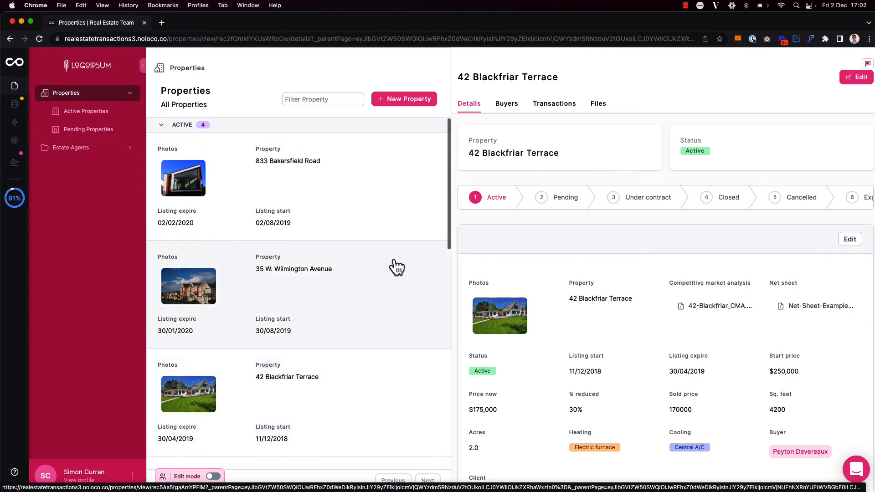
click(376, 189)
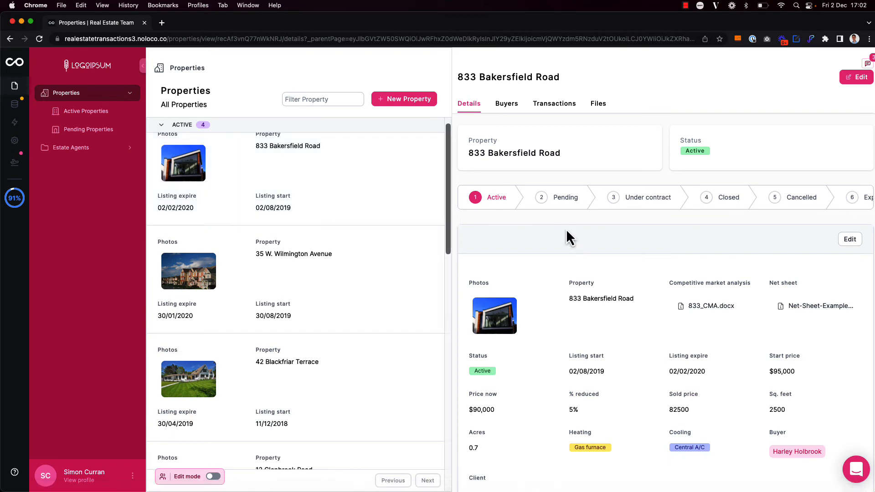
click(551, 198)
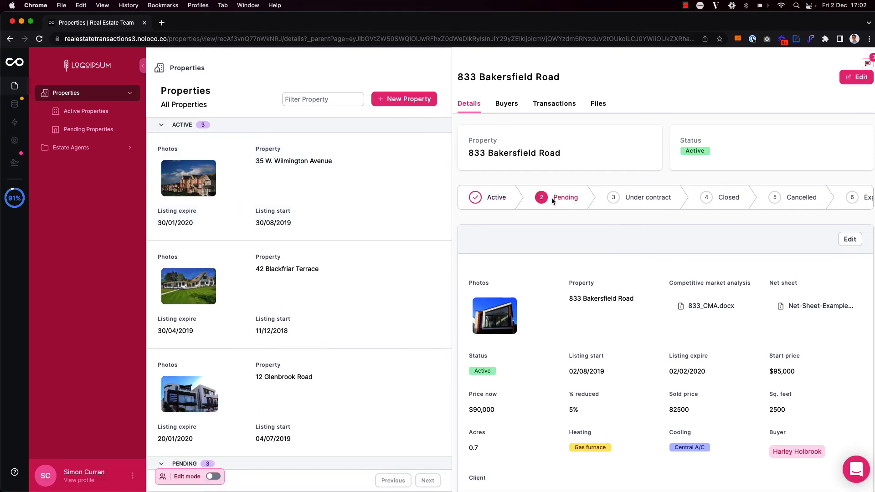
click(360, 185)
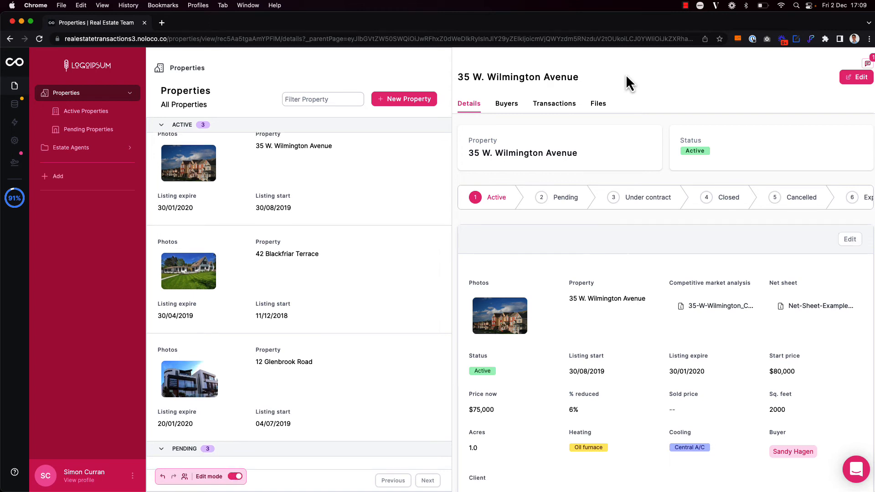
click(625, 74)
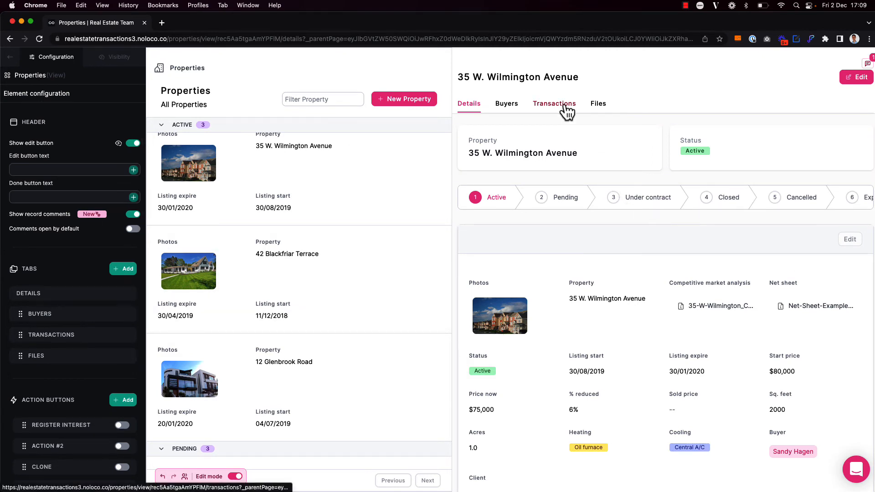
Step: Leave edit mode and go via Estate Agents back to Properties with no record open
key(super+e)
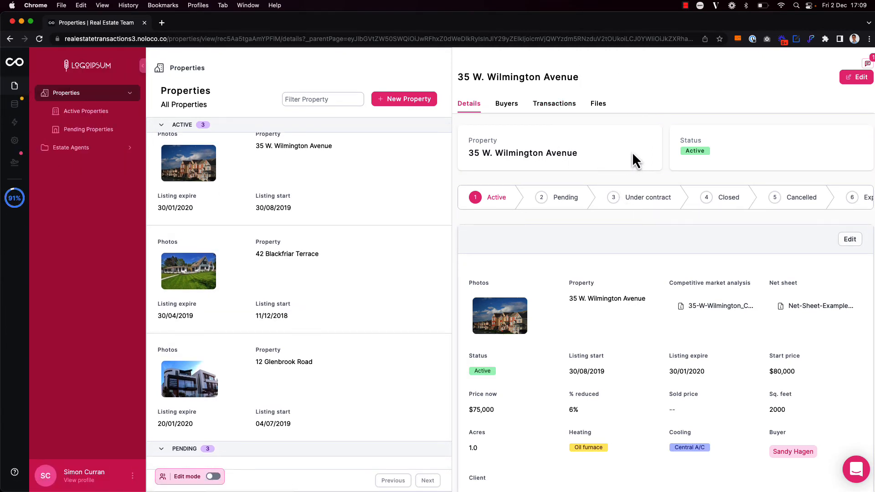
drag(281, 42, 202, 41)
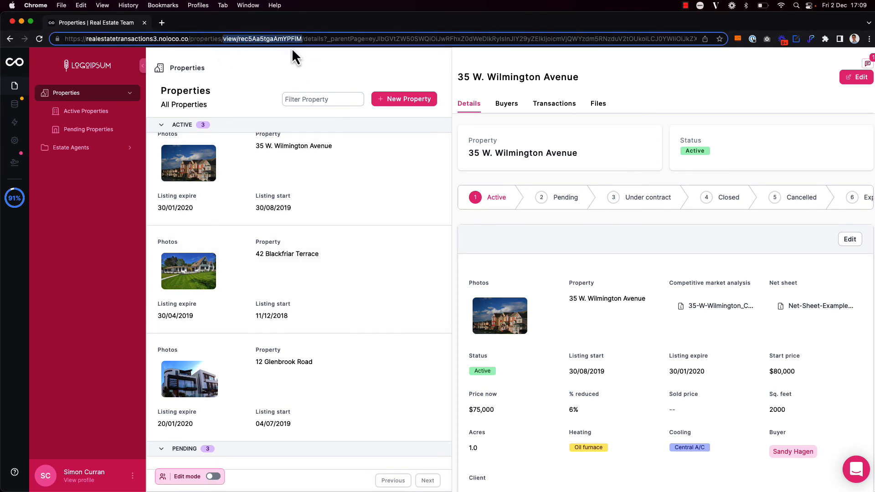
click(329, 70)
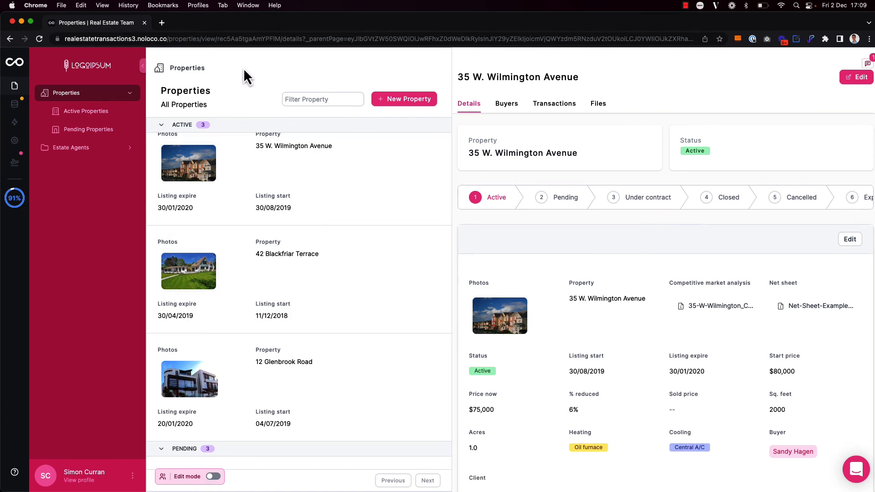
click(91, 150)
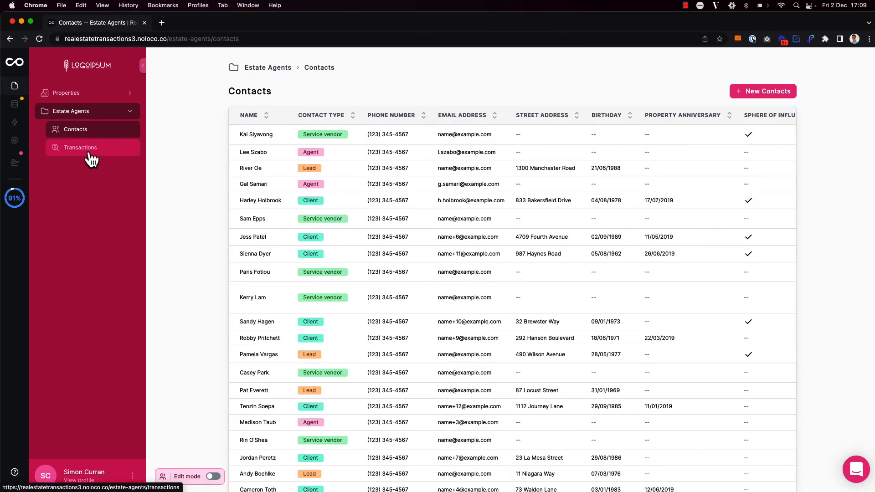
click(76, 97)
key(super+e)
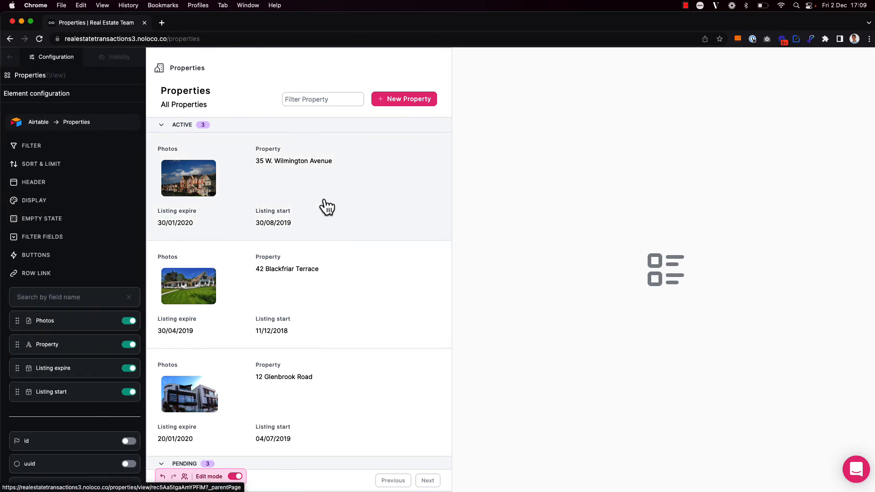
key(super+e)
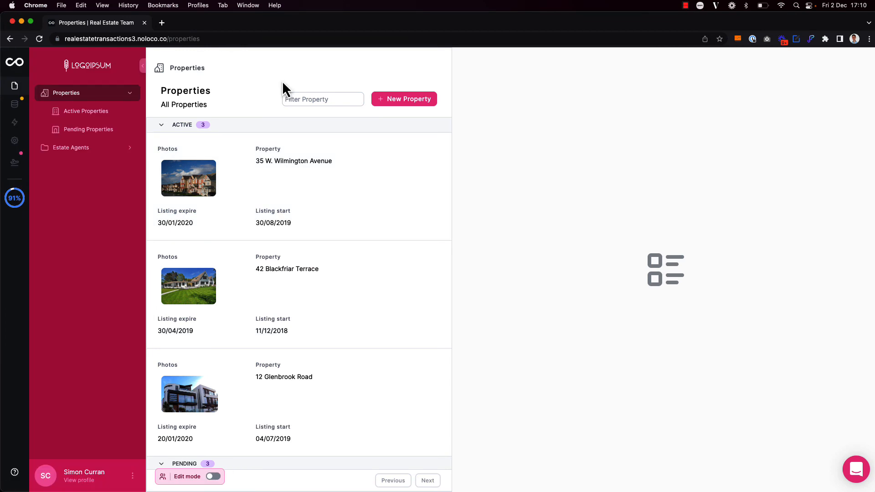
click(84, 113)
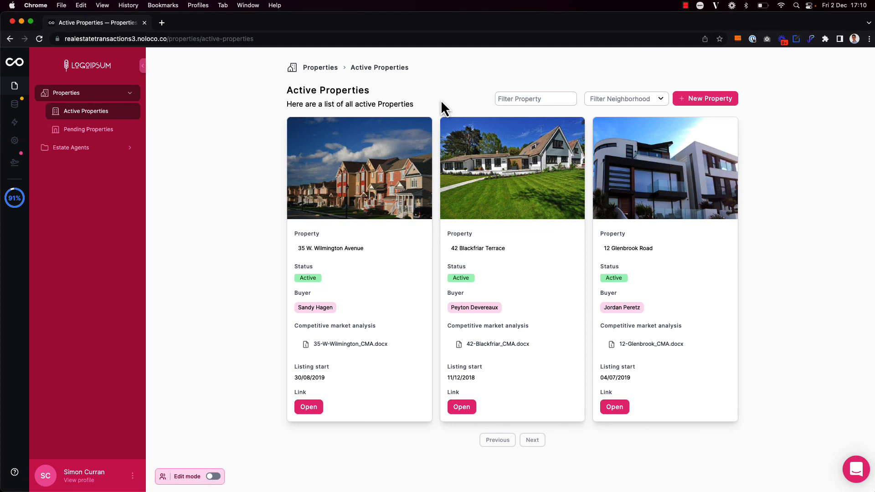
key(super+e)
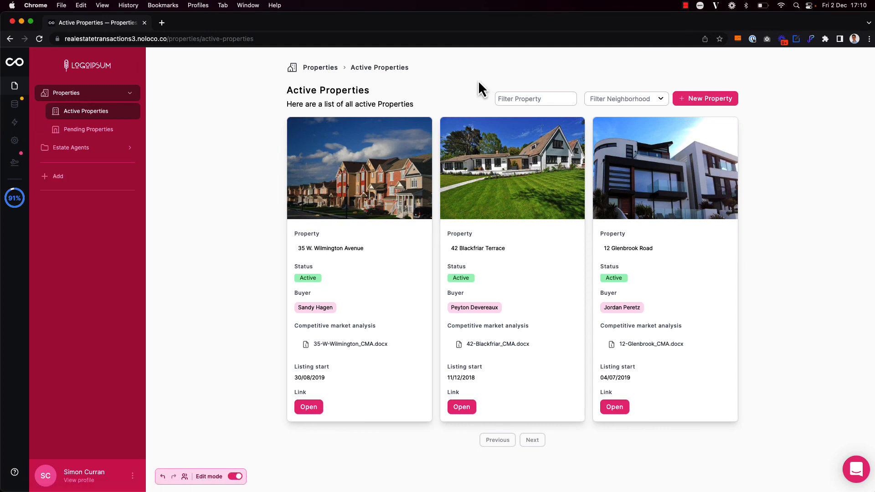
click(27, 204)
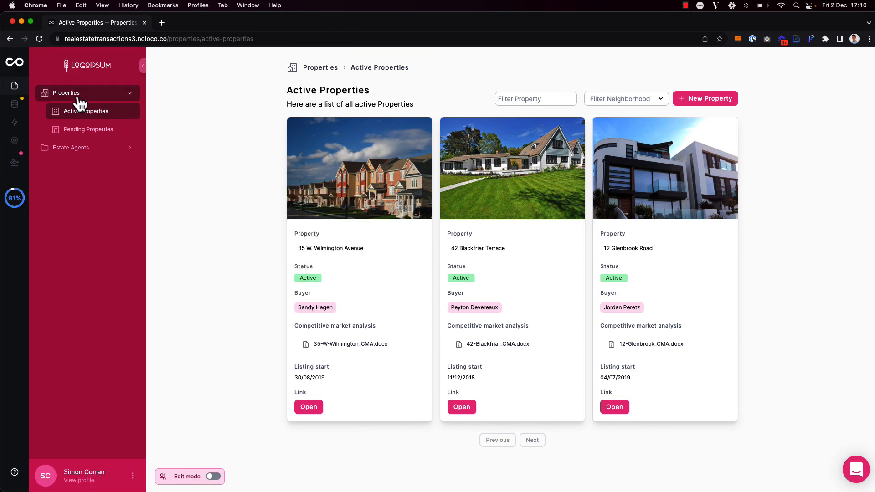
click(77, 96)
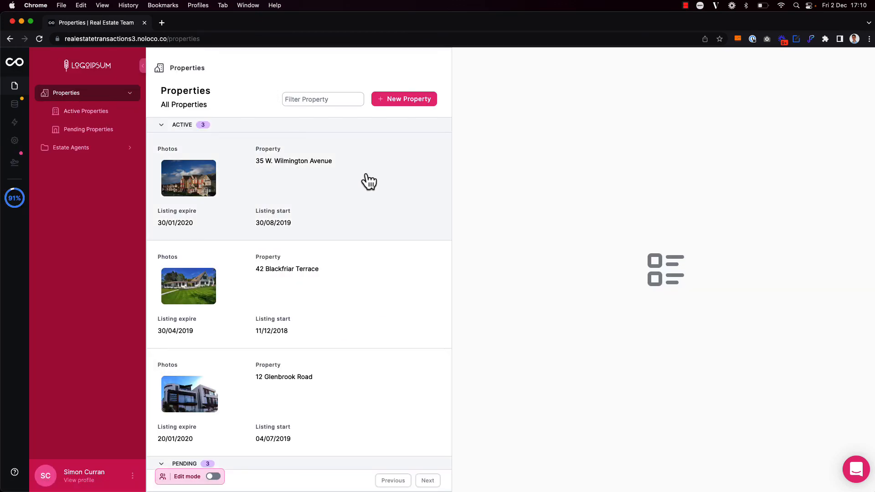
click(363, 179)
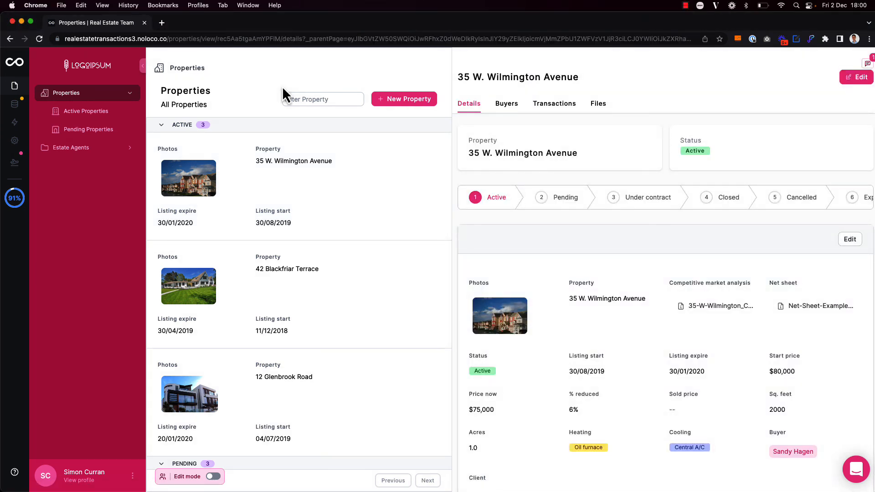